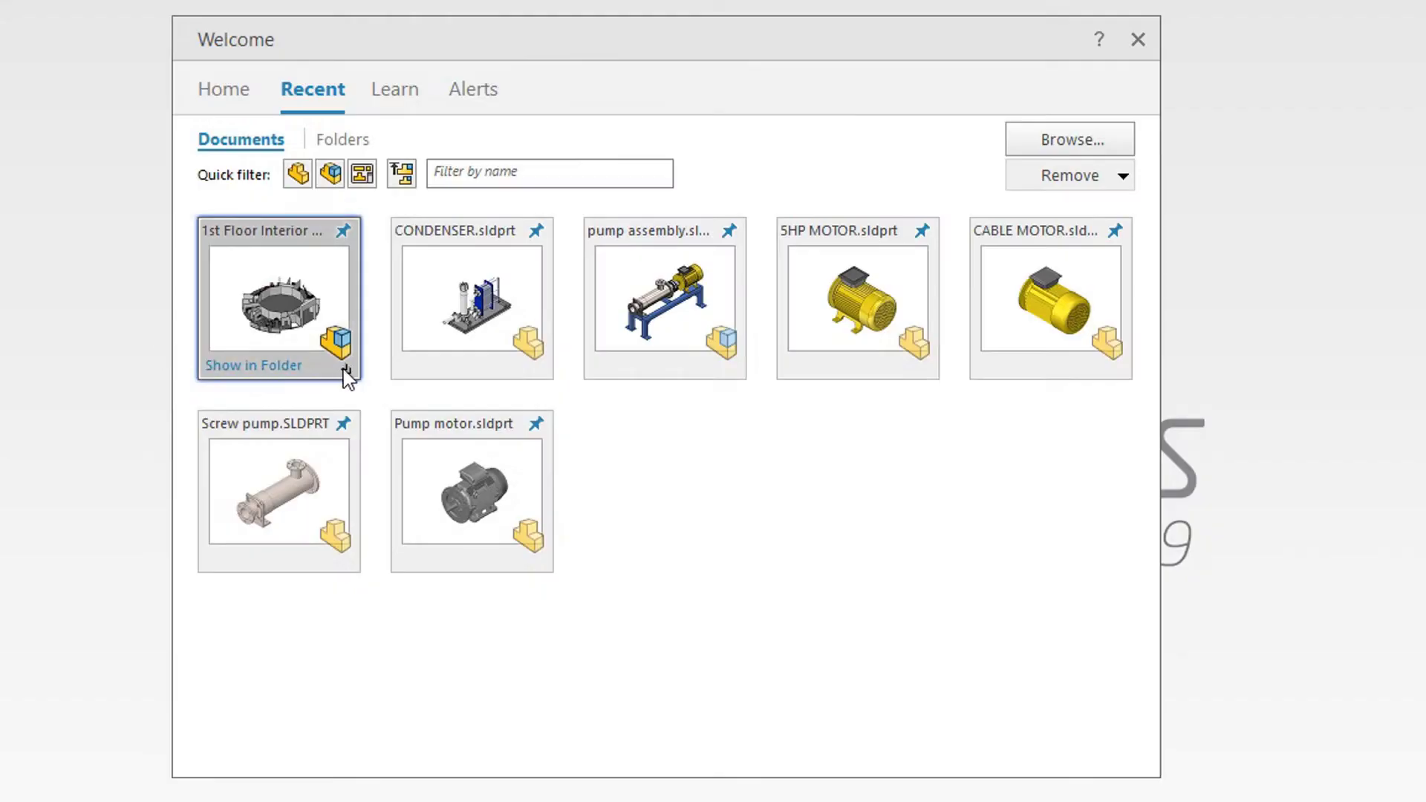
# Open 1st Floor Interior Details from the Recent list in Large Design Review mode
pyautogui.click(345, 369)
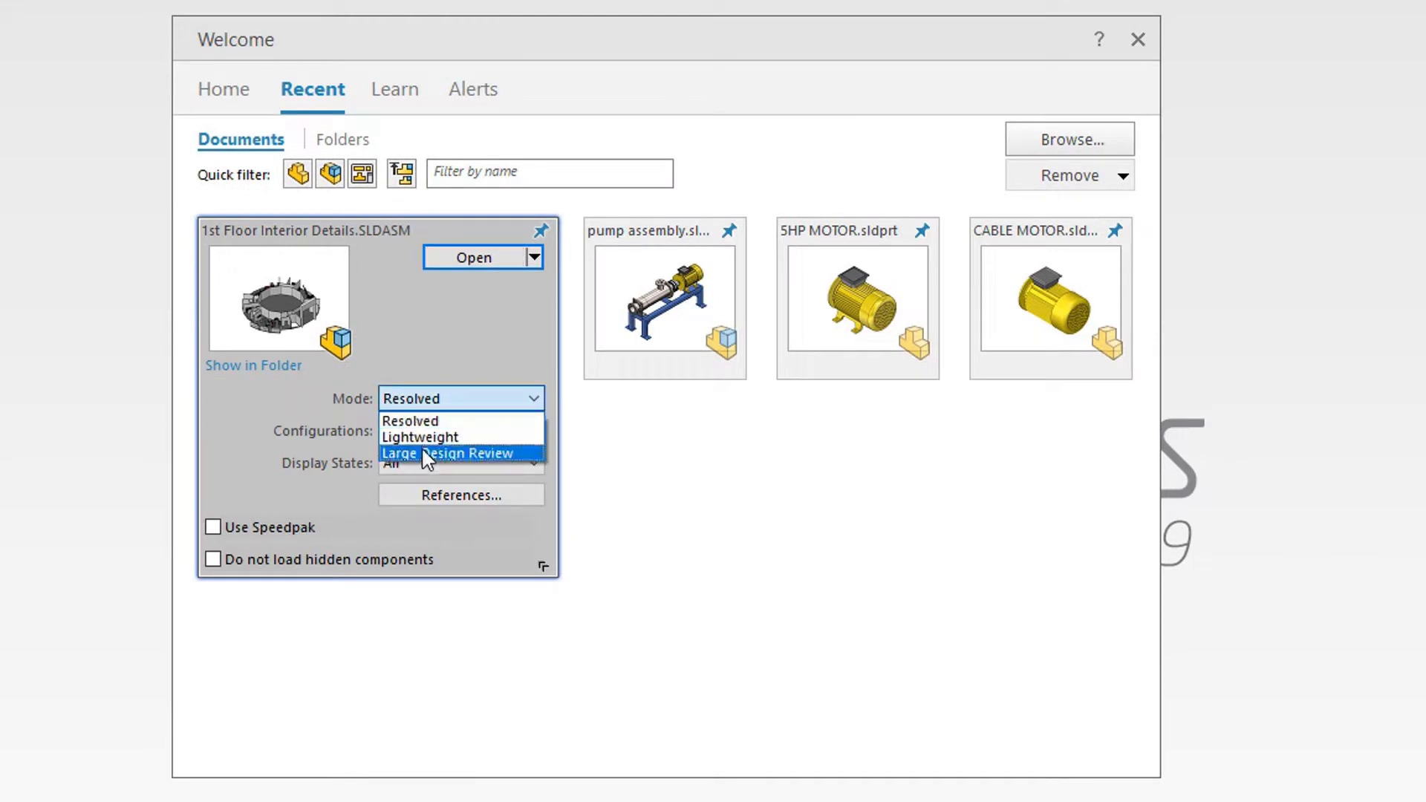
pyautogui.click(421, 454)
pyautogui.click(469, 259)
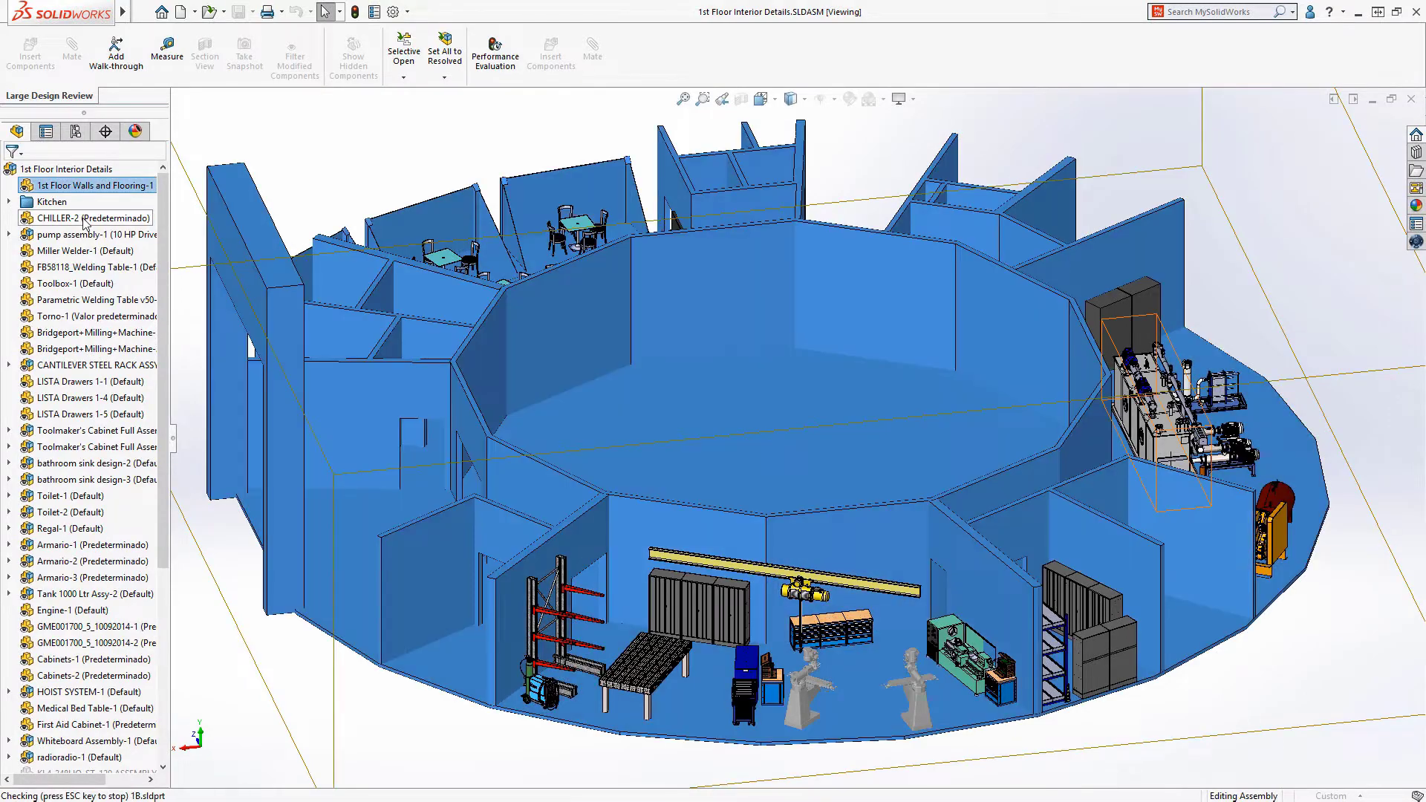
# Select CHILLER-2, orbit the floor about half a turn, and measure a wall face
pyautogui.click(85, 219)
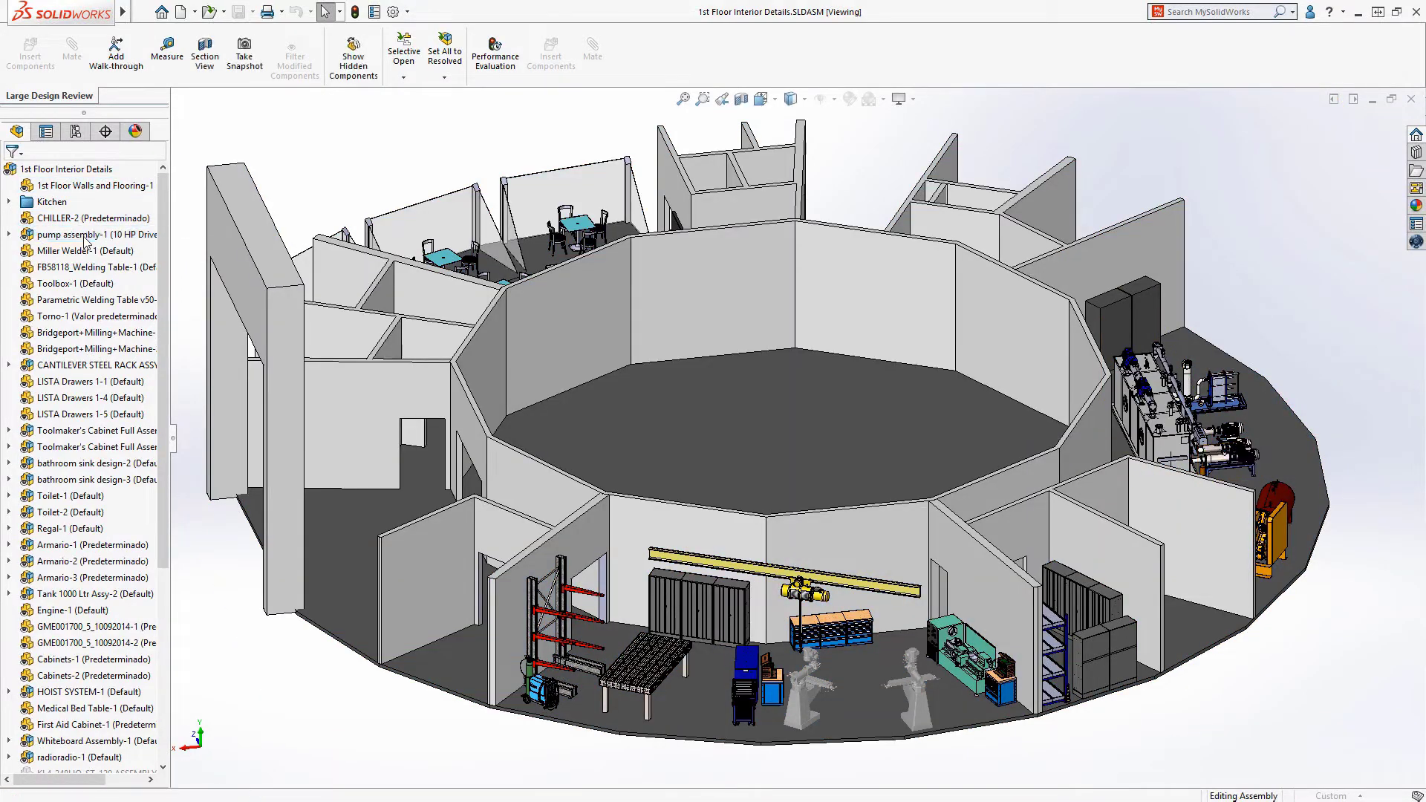
pyautogui.moveTo(722, 425); pyautogui.dragTo(1322, 458, button='middle')
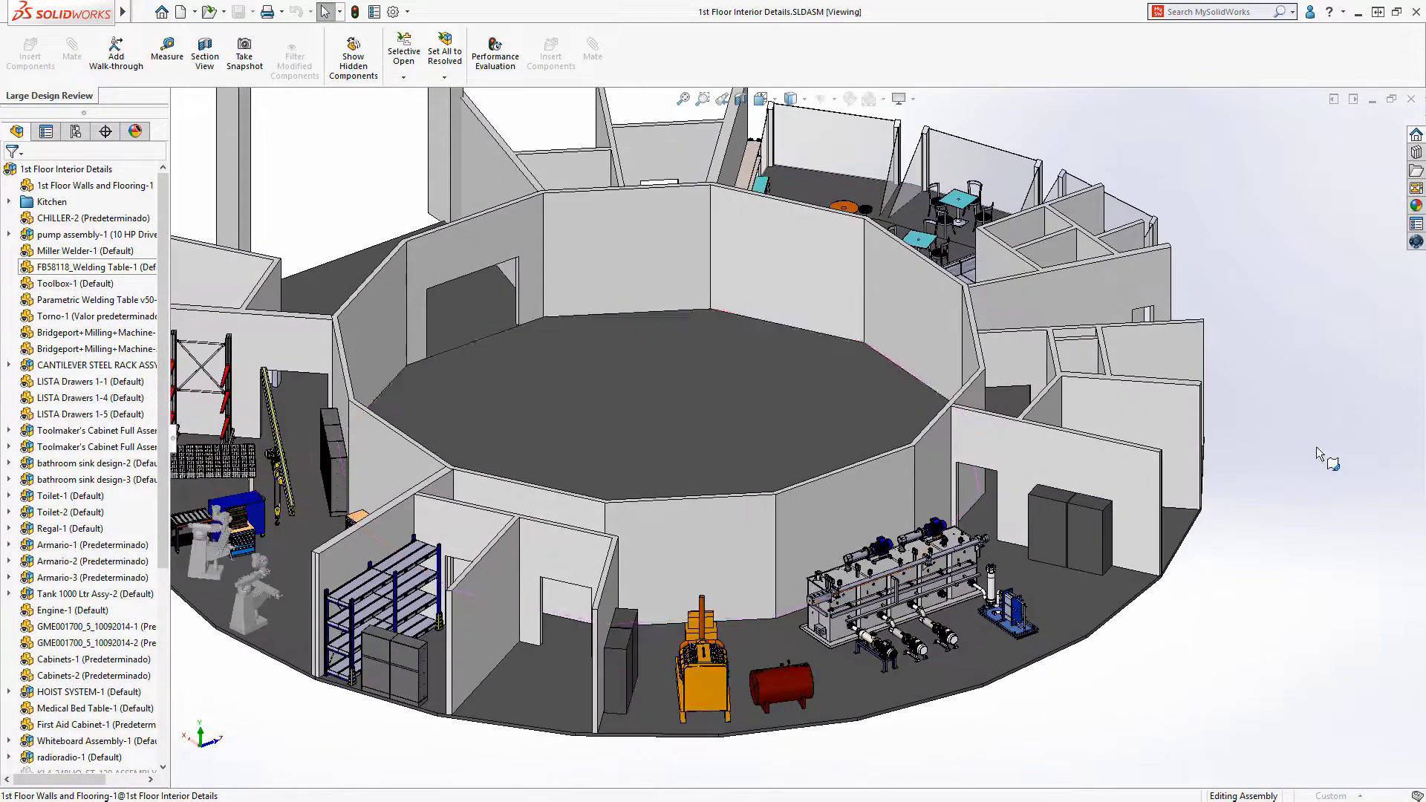
pyautogui.click(163, 57)
pyautogui.click(519, 237)
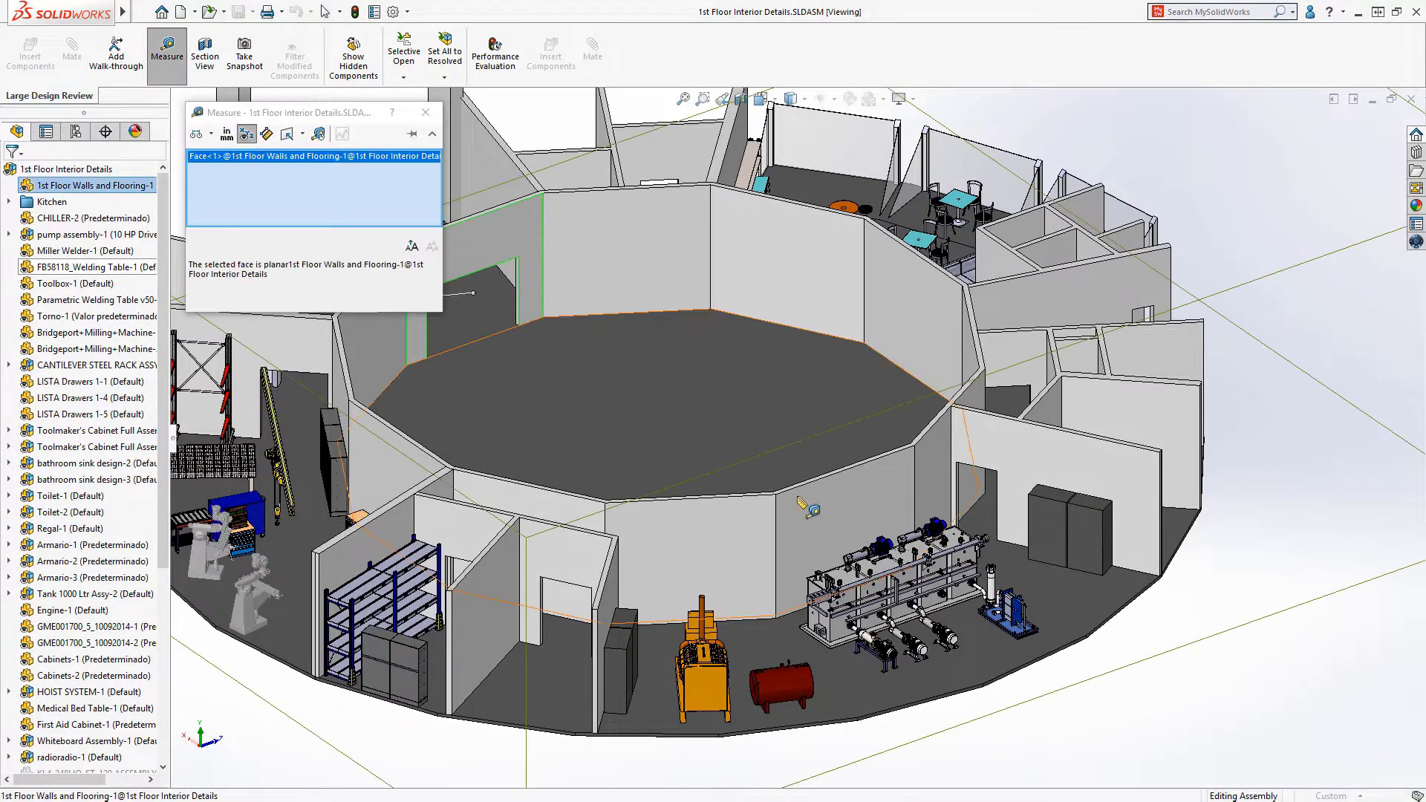
pyautogui.press('Escape')
# Preview a floor-parallel section raised through the walls, then close the section view
pyautogui.click(736, 104)
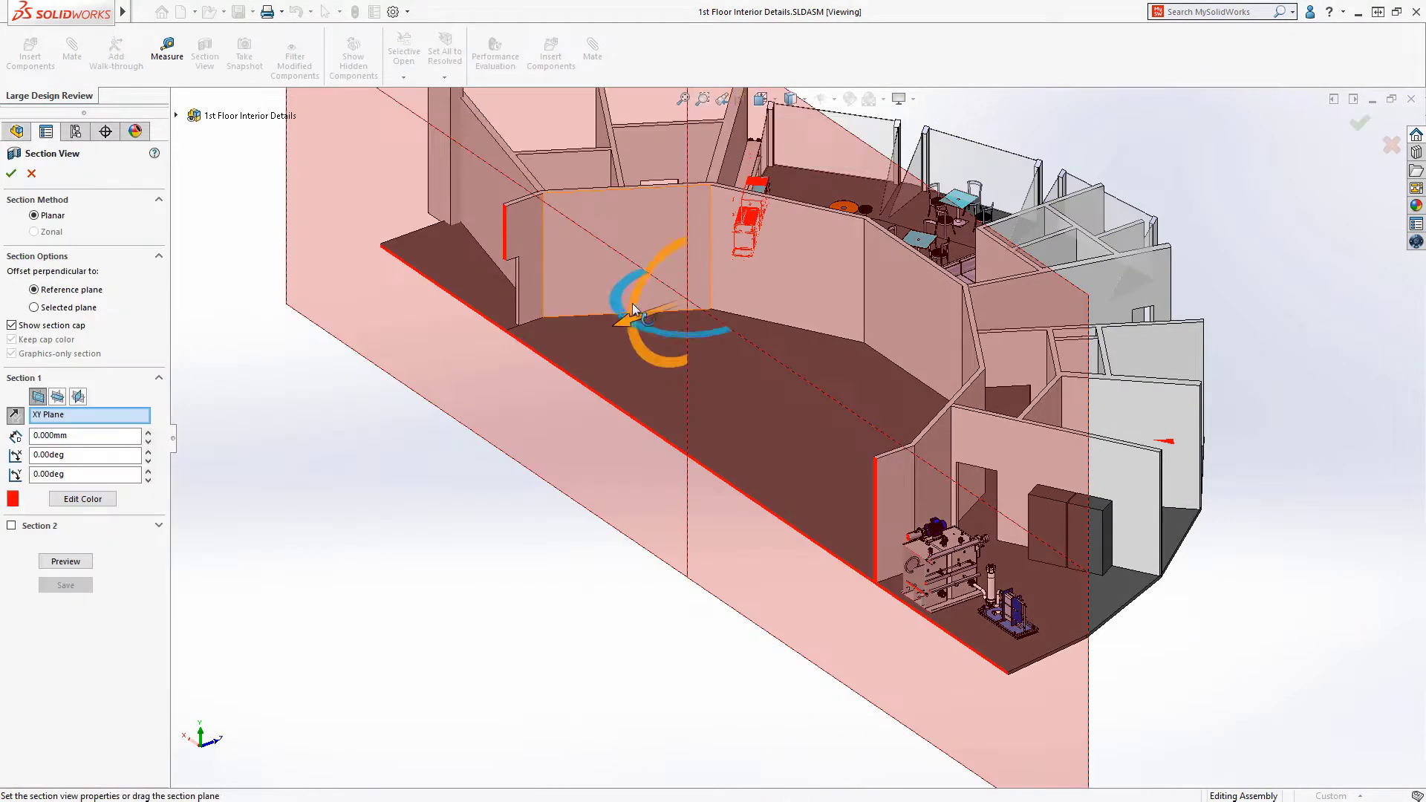
pyautogui.click(585, 335)
pyautogui.moveTo(687, 384); pyautogui.dragTo(678, 238)
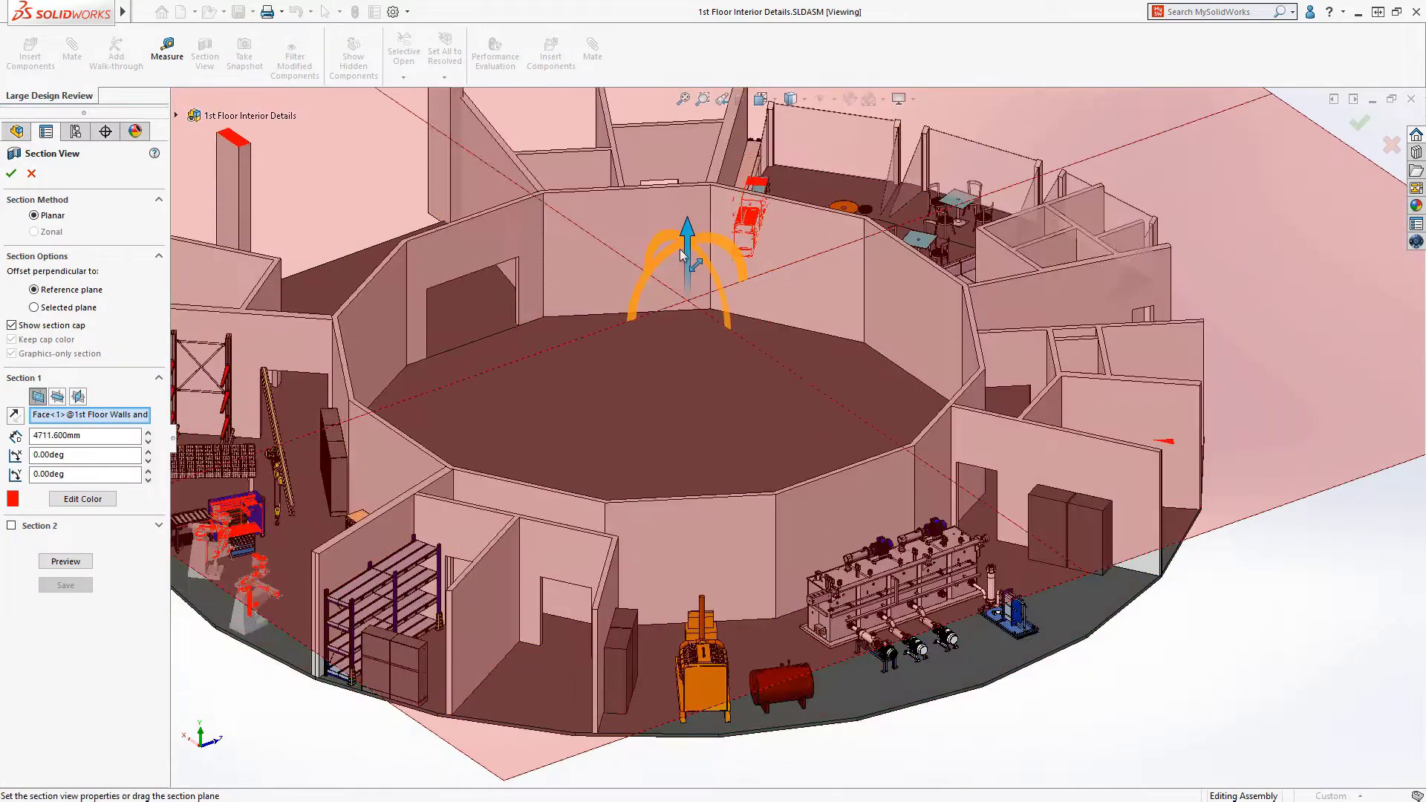
pyautogui.press('Escape')
pyautogui.moveTo(656, 565); pyautogui.dragTo(831, 754)
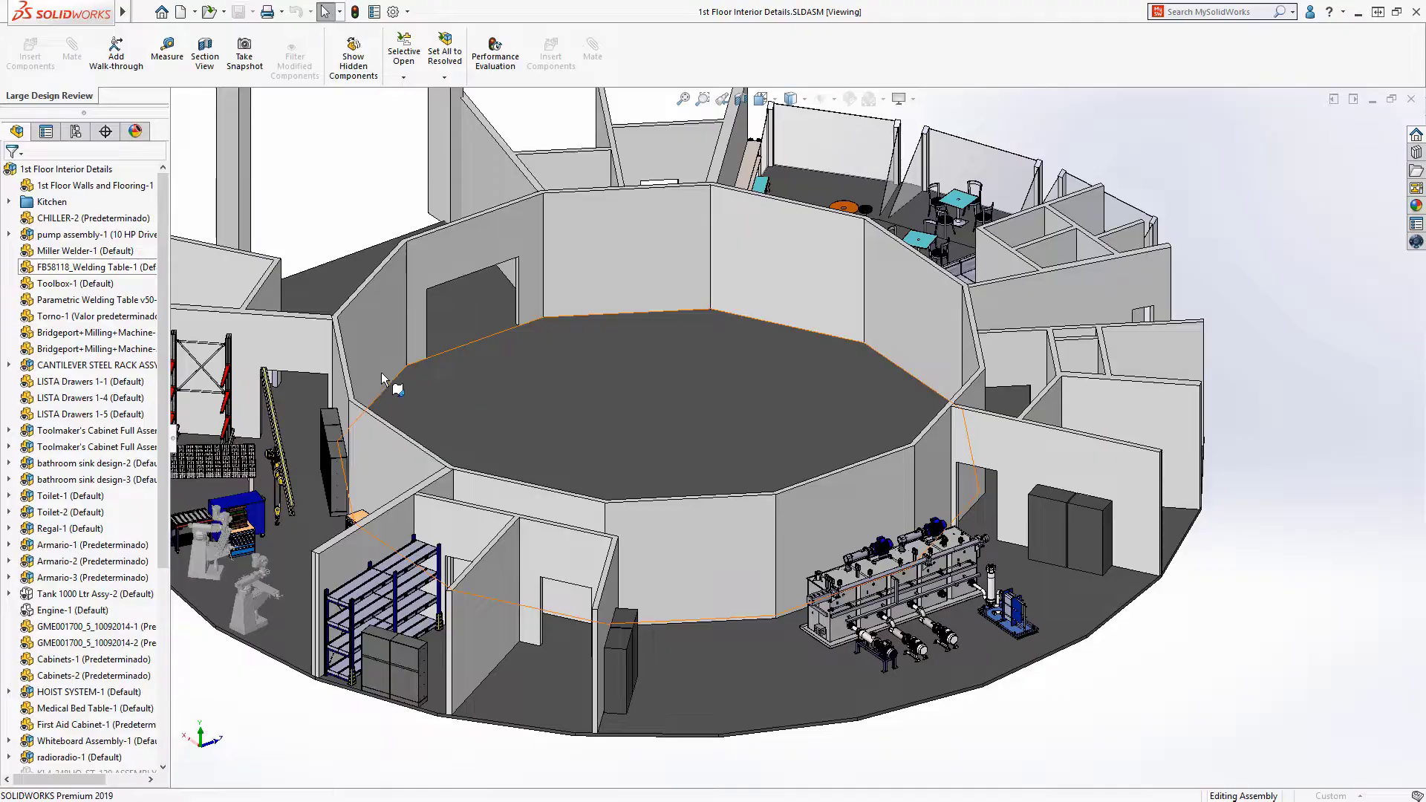
# Make the top-level assembly editable and inspect CHILLER-2 mates and the PUMP ROOM LAYOUT sketch
pyautogui.rightClick(112, 176)
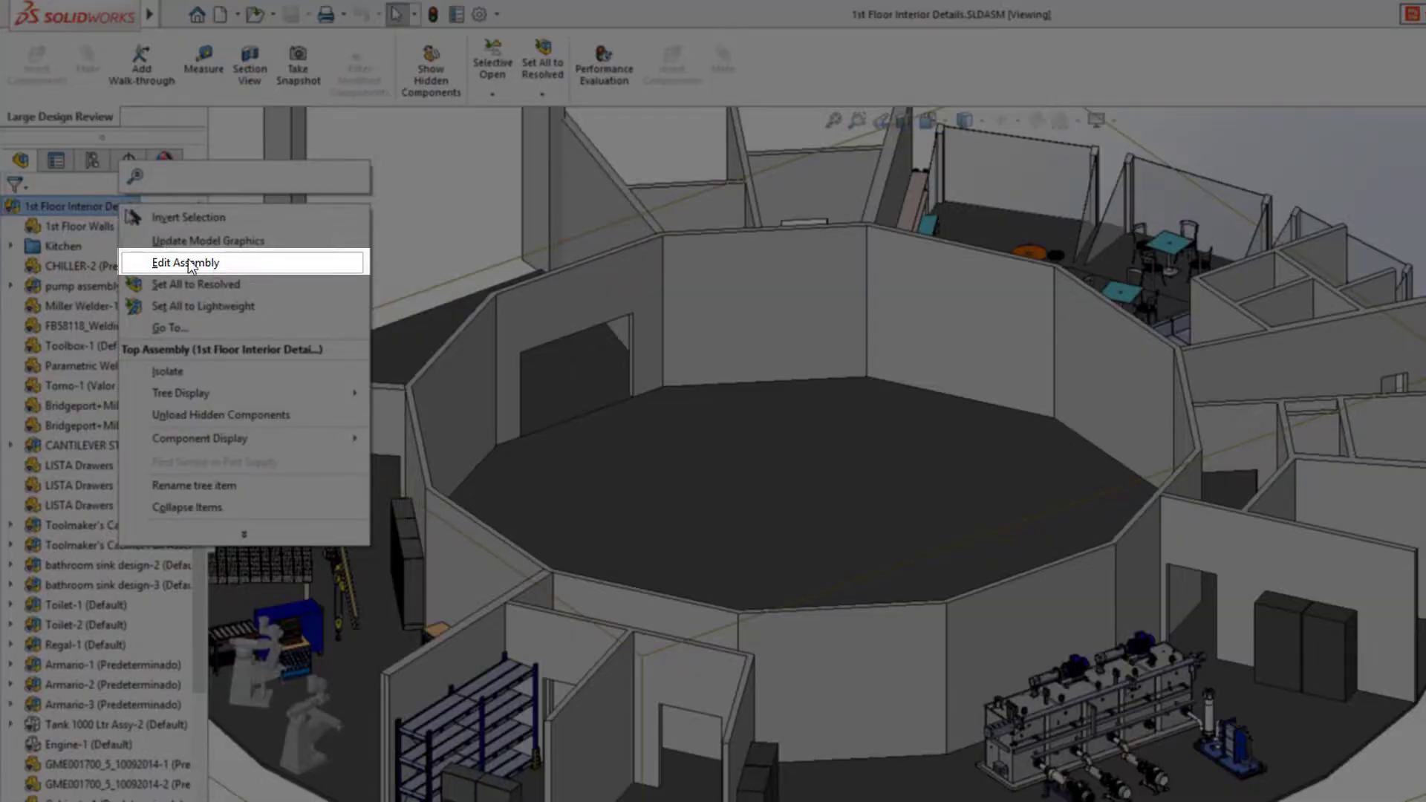
pyautogui.click(222, 263)
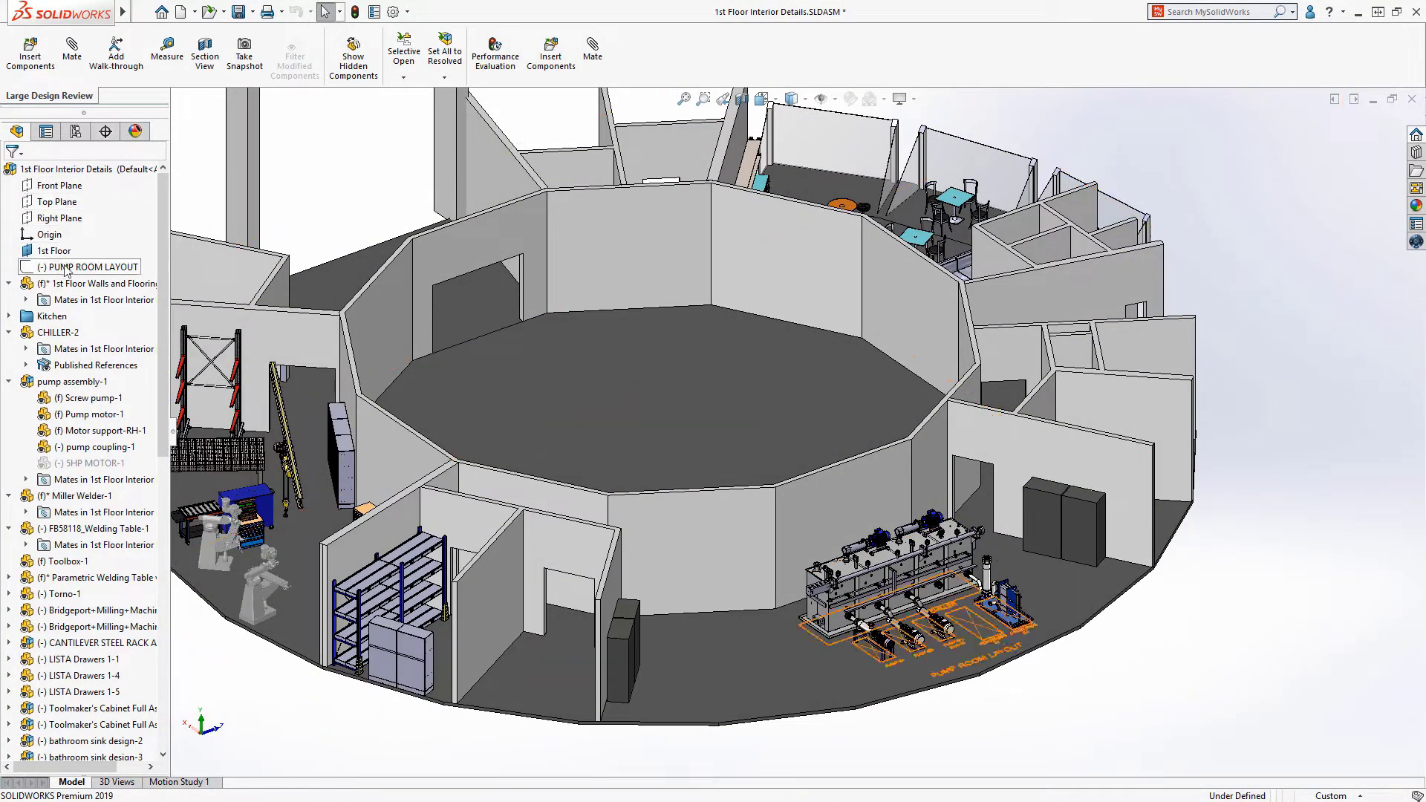
pyautogui.click(27, 350)
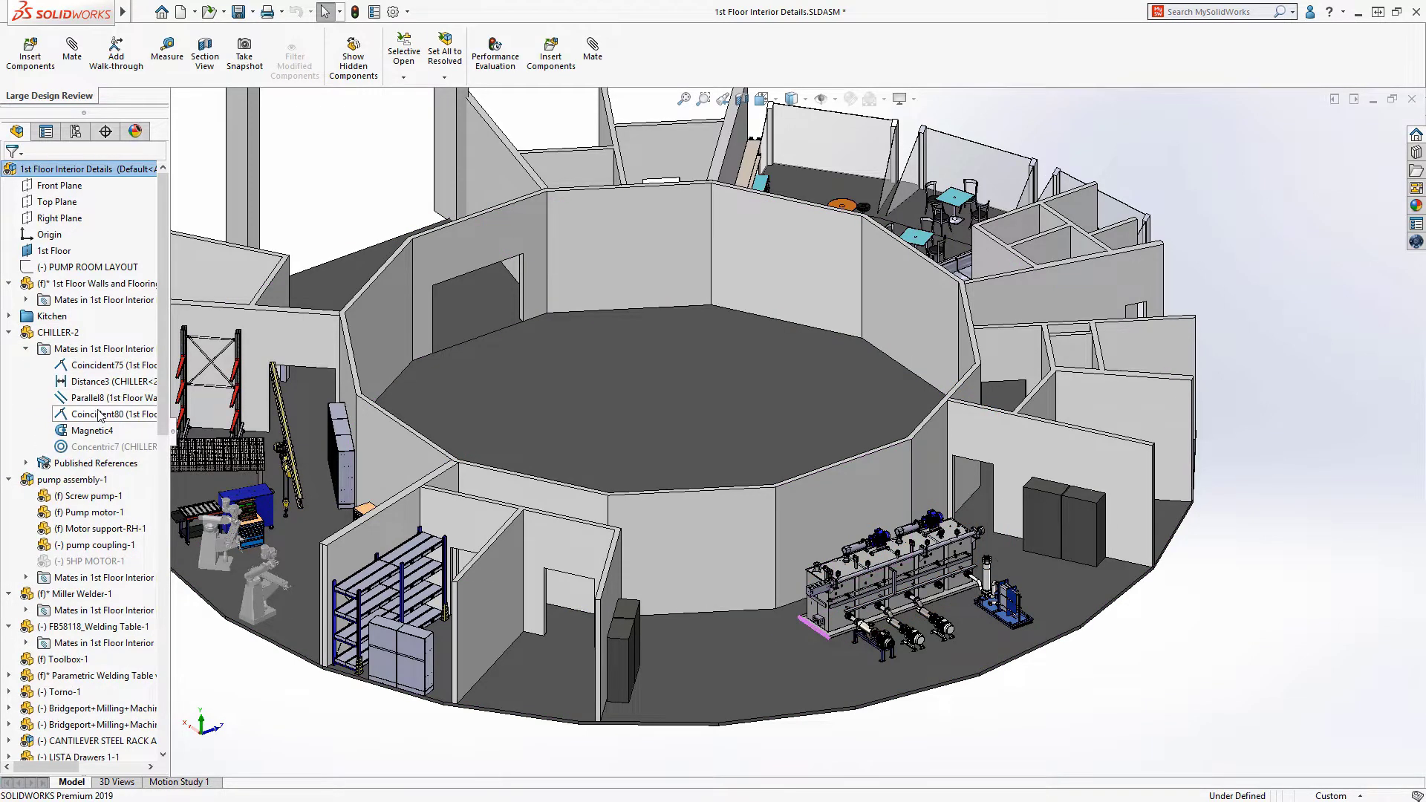
pyautogui.click(107, 271)
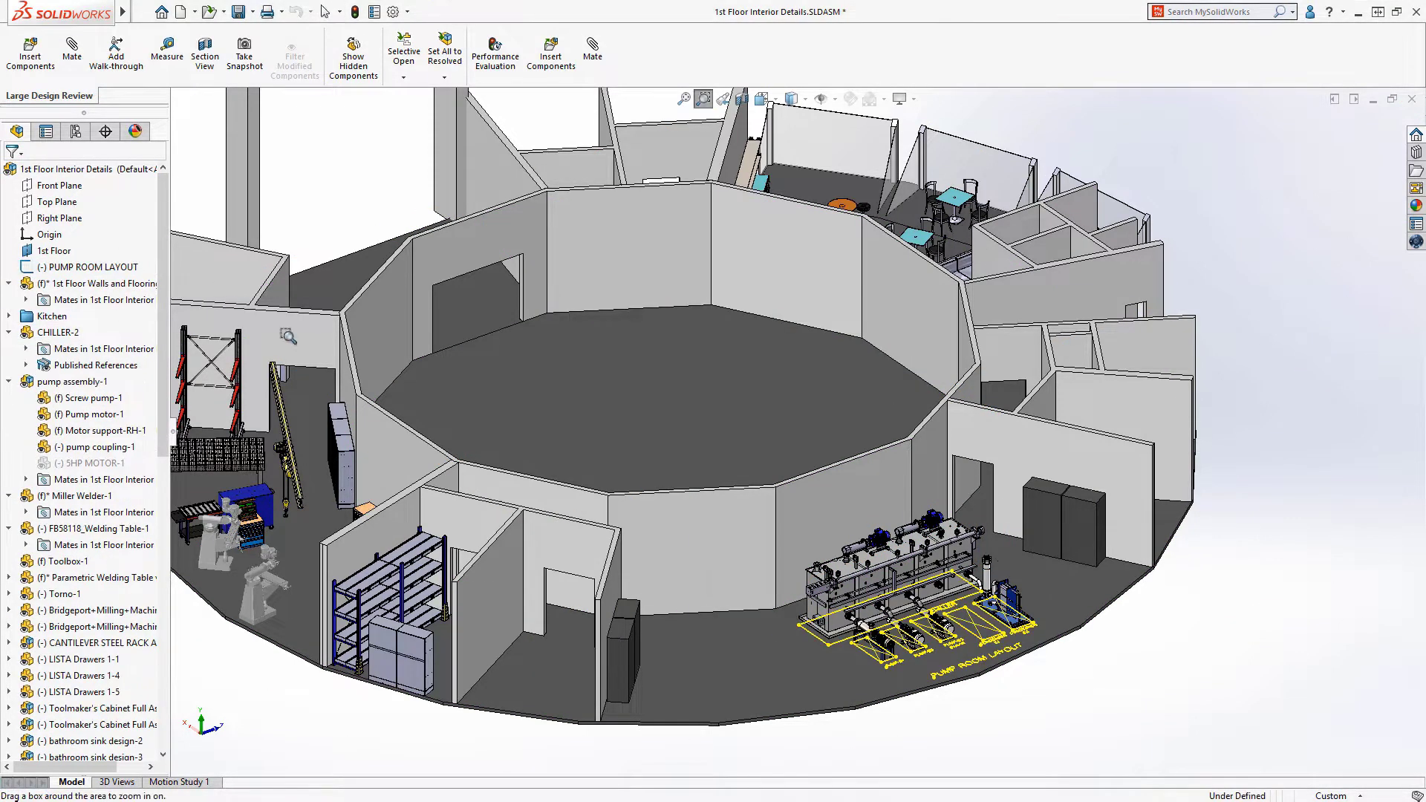
# Zoom into the pump room and delete pumps B2 and B3
pyautogui.moveTo(748, 679); pyautogui.dragTo(1076, 497)
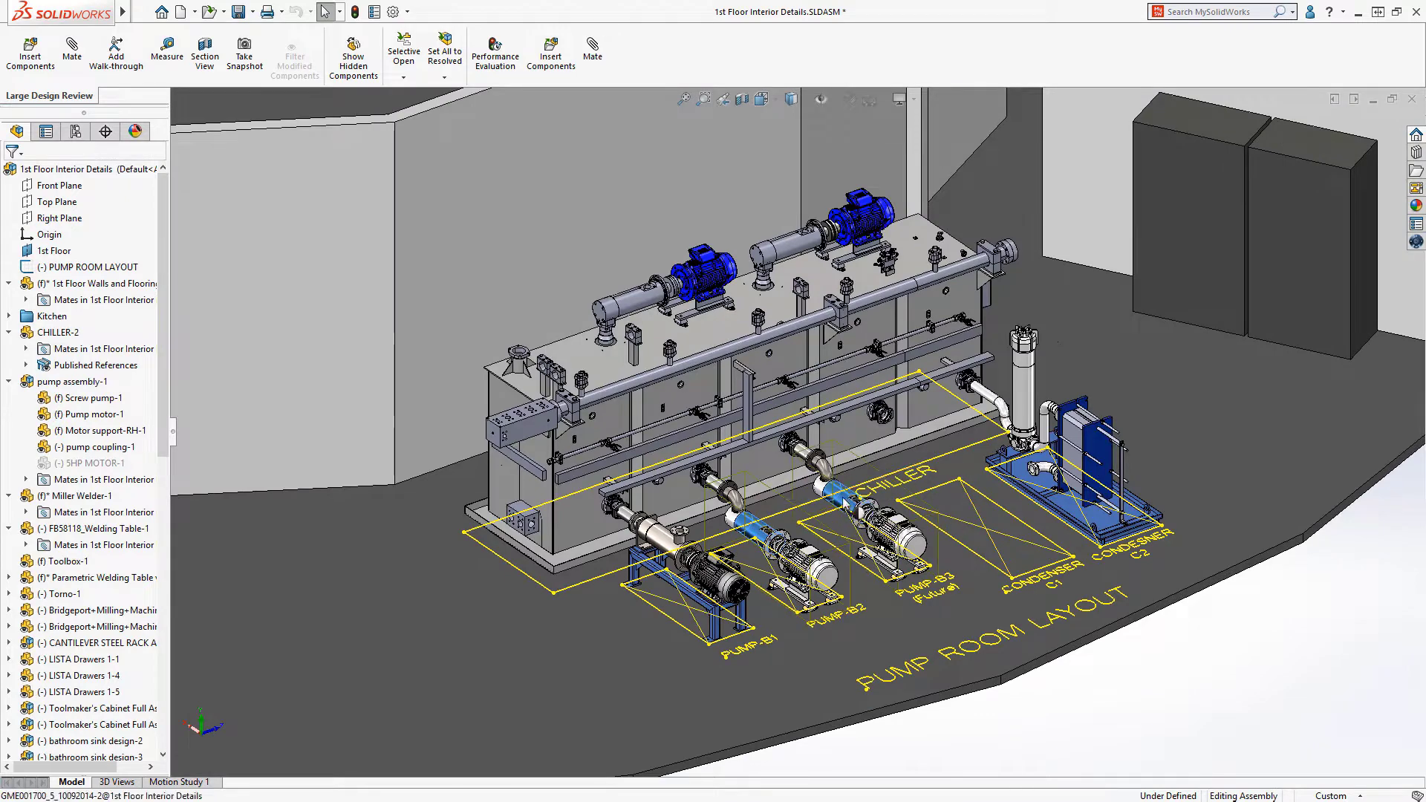
pyautogui.rightClick(846, 502)
pyautogui.click(869, 542)
pyautogui.click(870, 321)
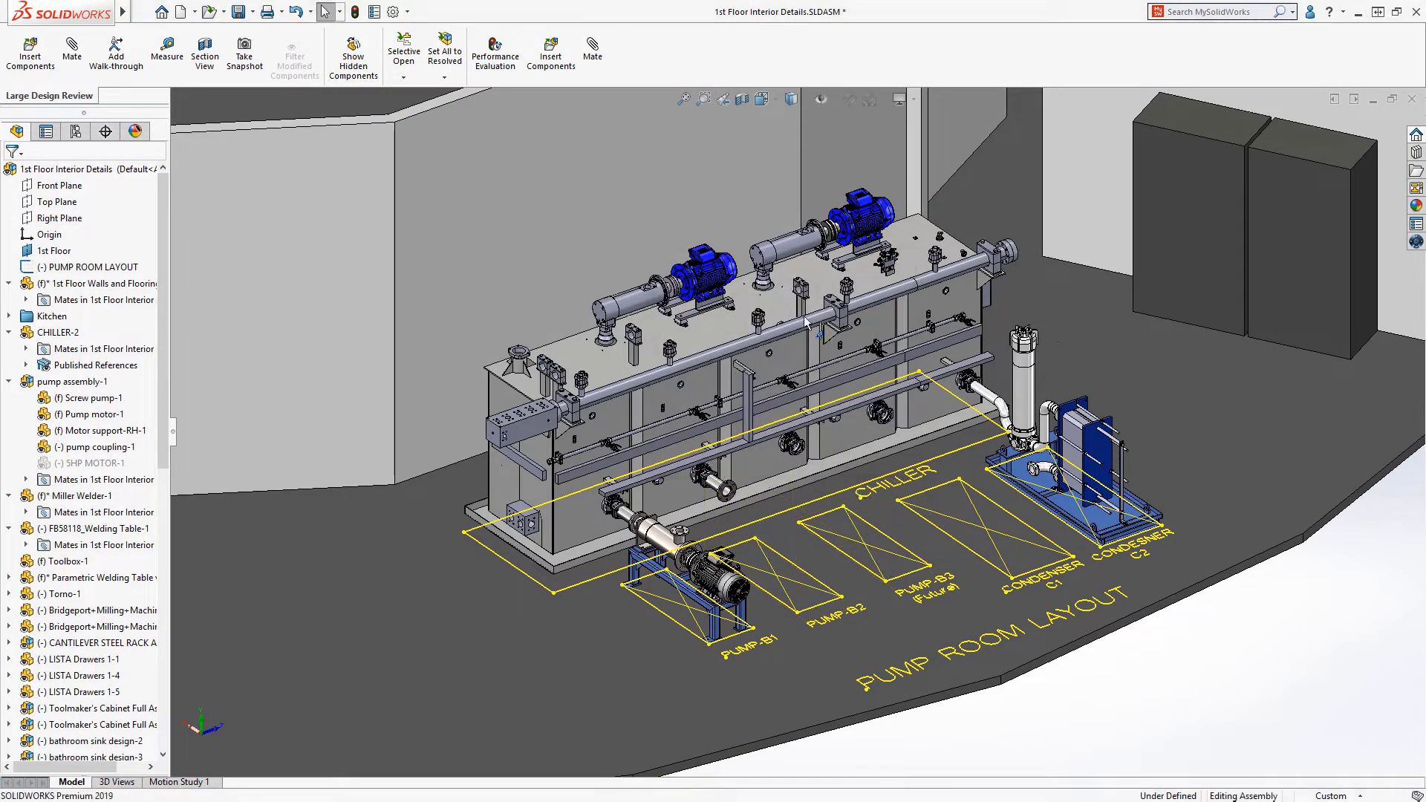
pyautogui.click(31, 55)
# Load the pump assembly and place it at the PUMP-B2 spot
pyautogui.doubleClick(684, 358)
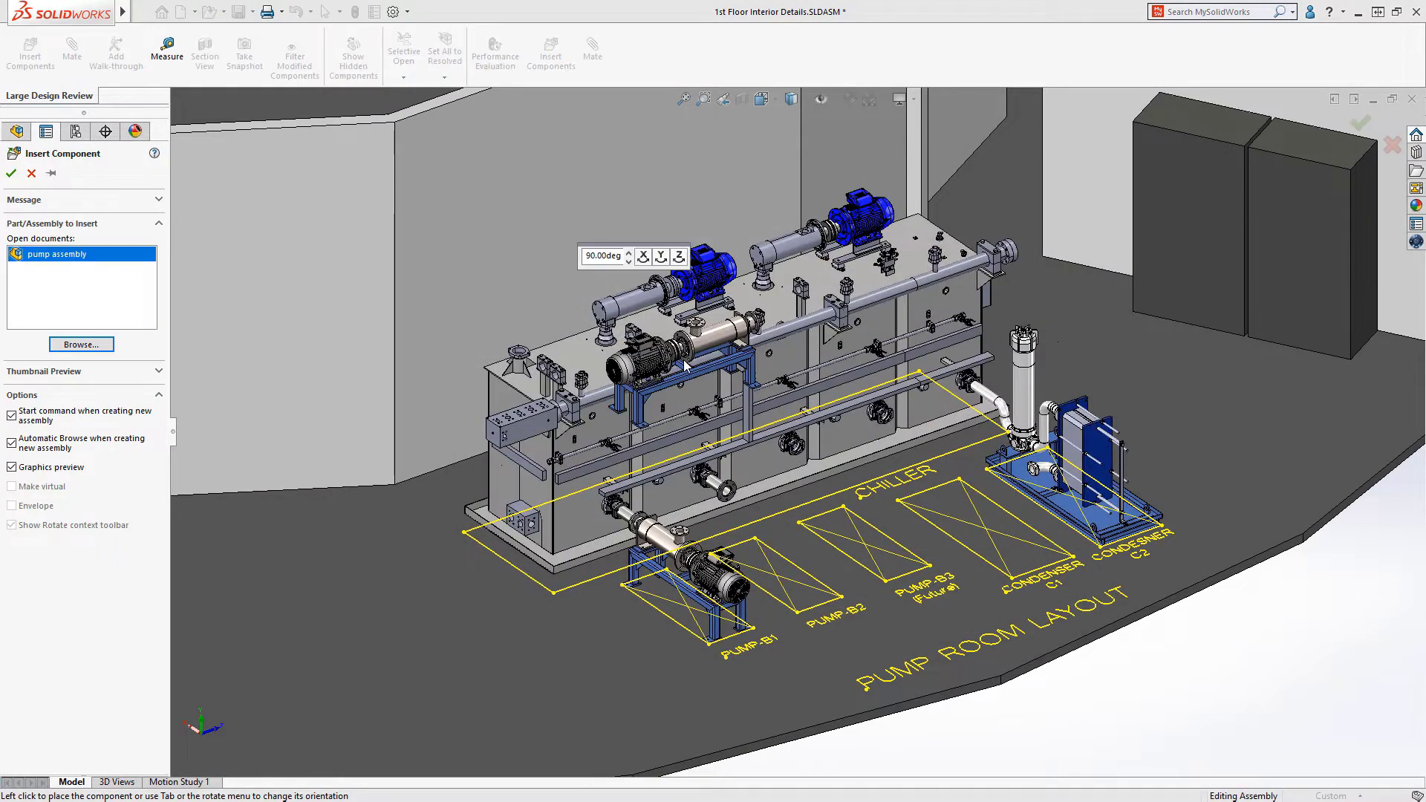
pyautogui.click(771, 503)
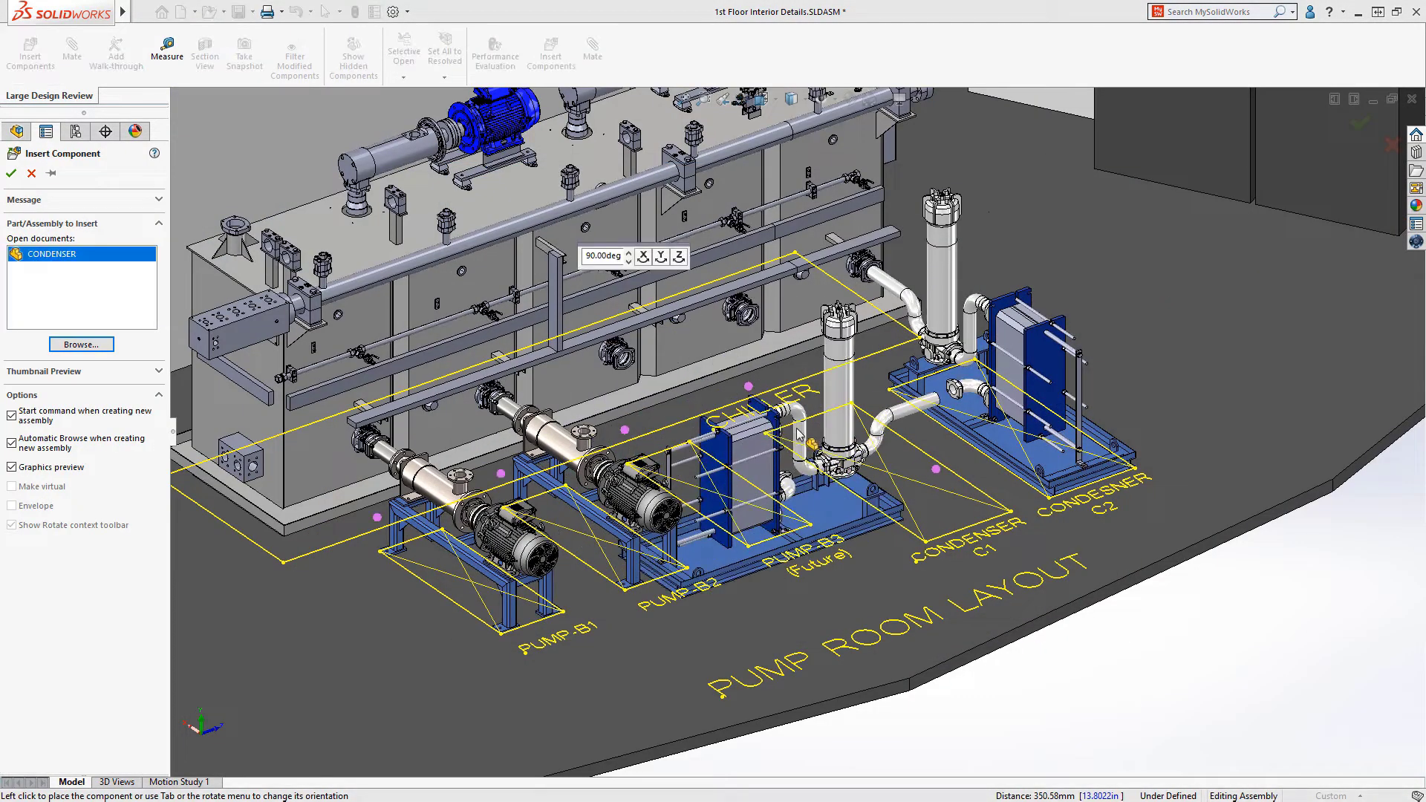
# Place the condenser at the CONDENSER C1 spot
pyautogui.click(885, 378)
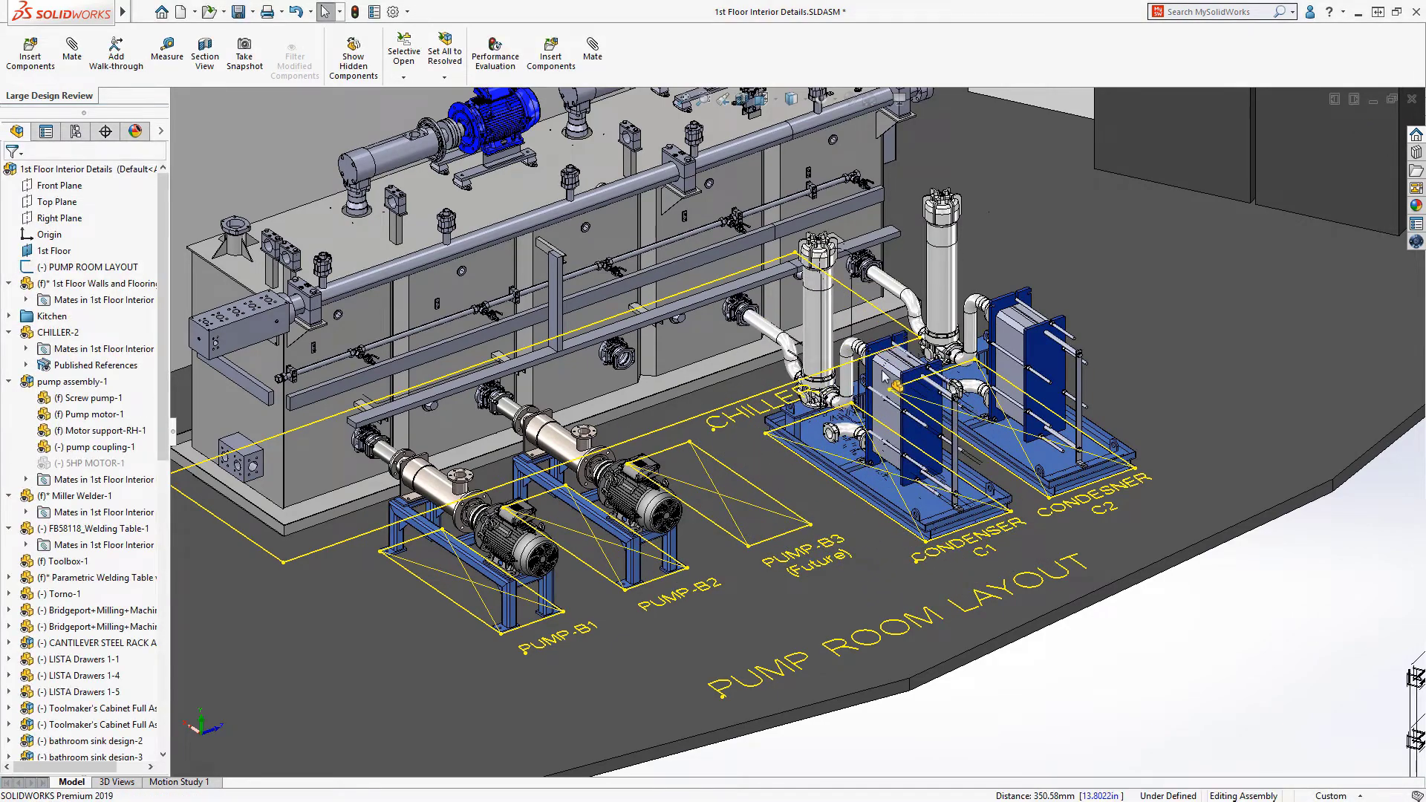